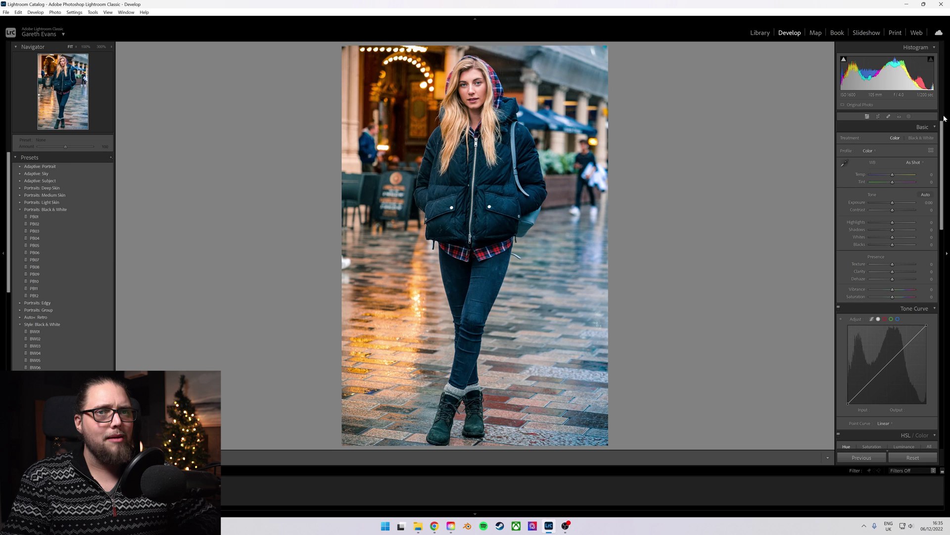
# Mask the woman with Select Subject and give her Exposure 0.38 and Clarity 7
pyautogui.click(909, 116)
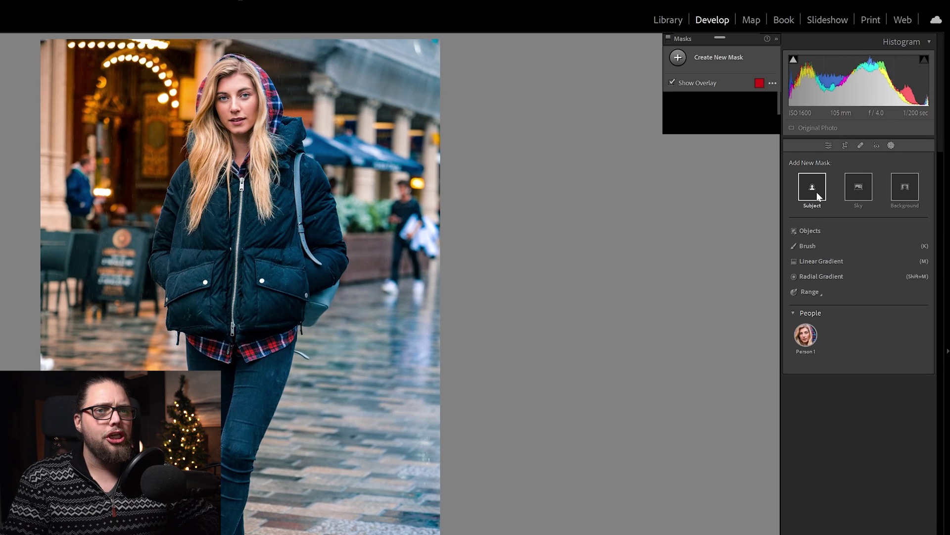
pyautogui.click(814, 189)
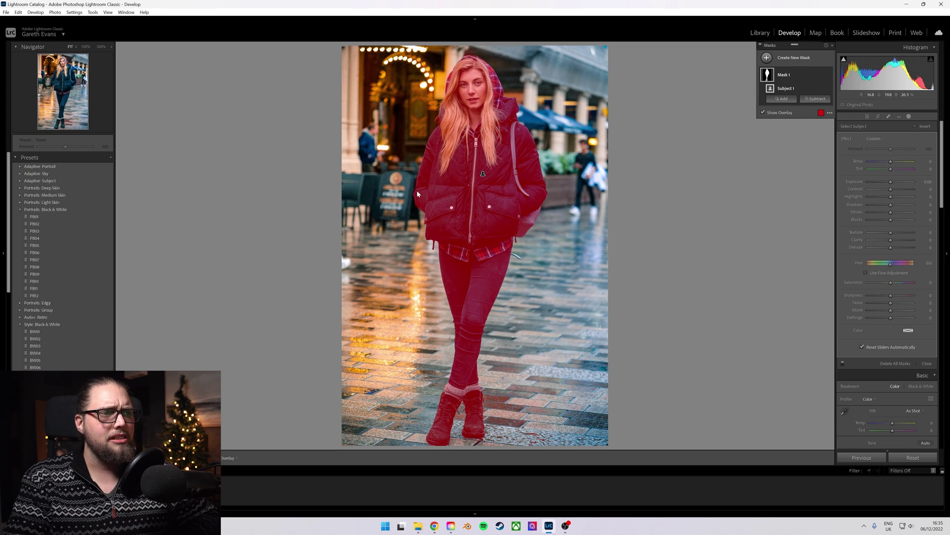
pyautogui.moveTo(890, 185); pyautogui.dragTo(892, 187)
pyautogui.moveTo(891, 240); pyautogui.dragTo(893, 243)
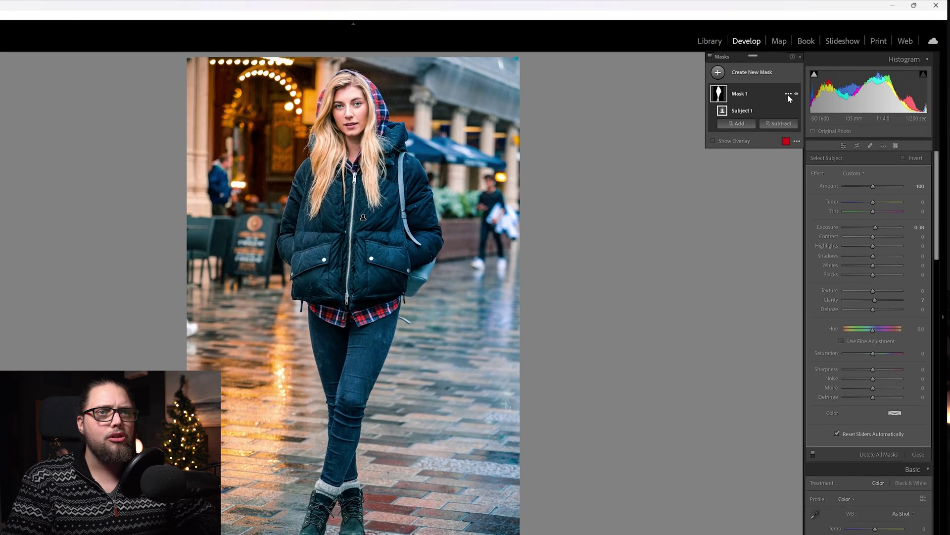
# Duplicate and invert the subject mask to cover the background, setting its Exposure to -0.46
pyautogui.click(823, 76)
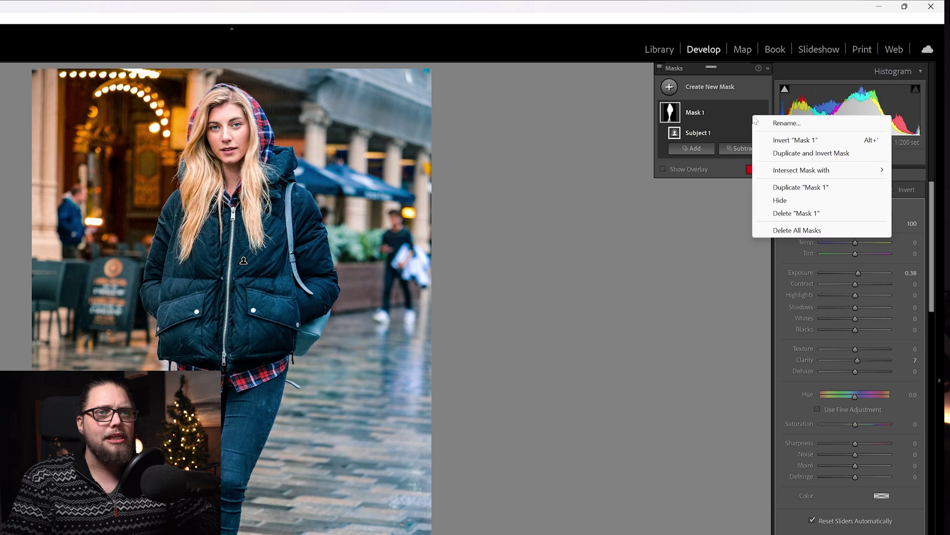
pyautogui.click(795, 153)
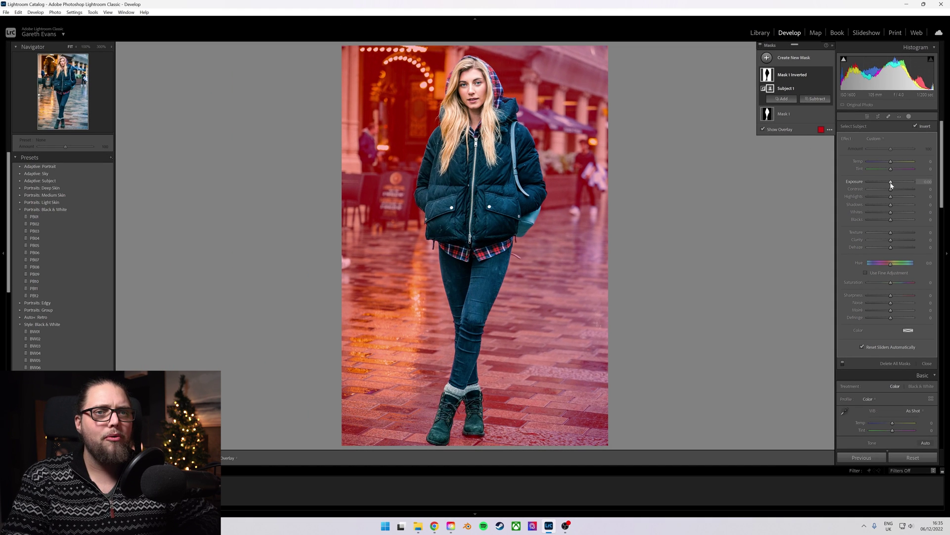
pyautogui.moveTo(891, 182); pyautogui.dragTo(889, 185)
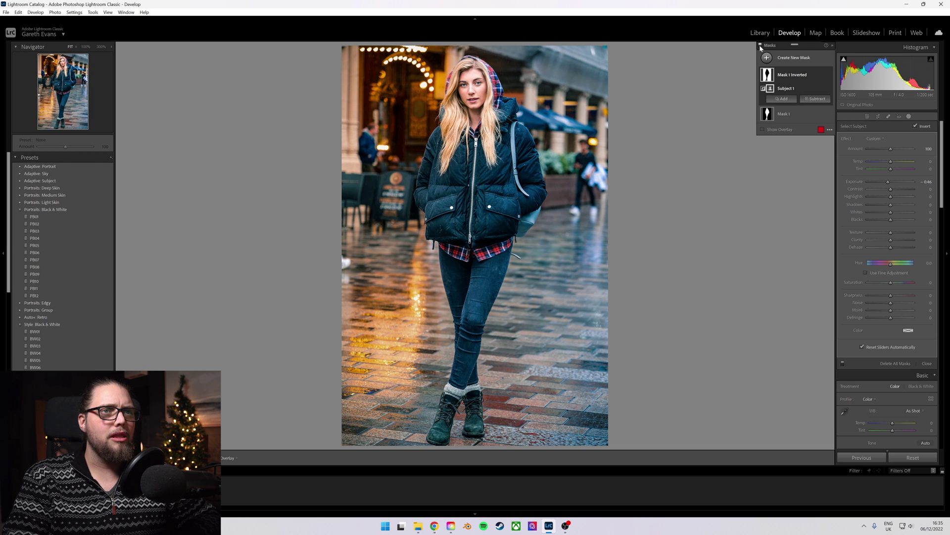
pyautogui.hotkey('ctrl', 'z')
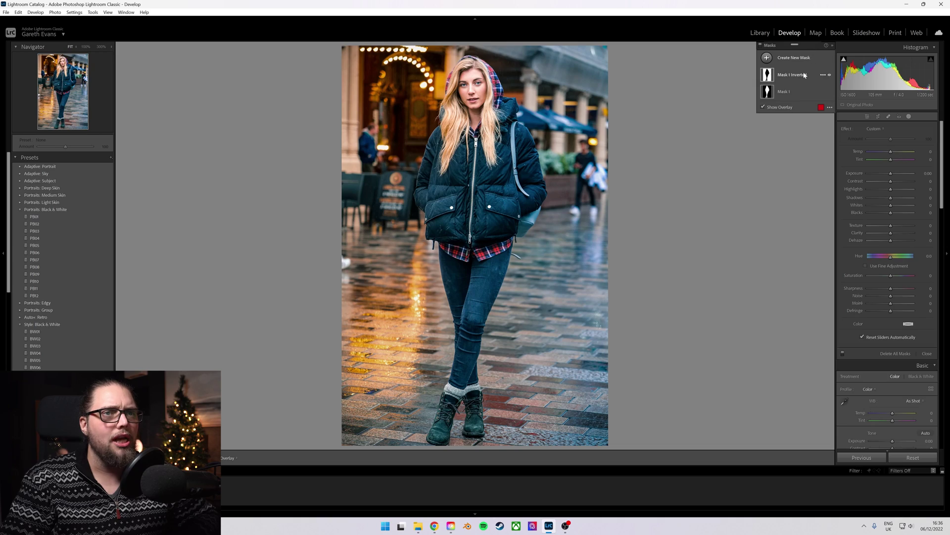
# Sharply lower the inverted background mask's contrast, then start a new mask
pyautogui.click(803, 75)
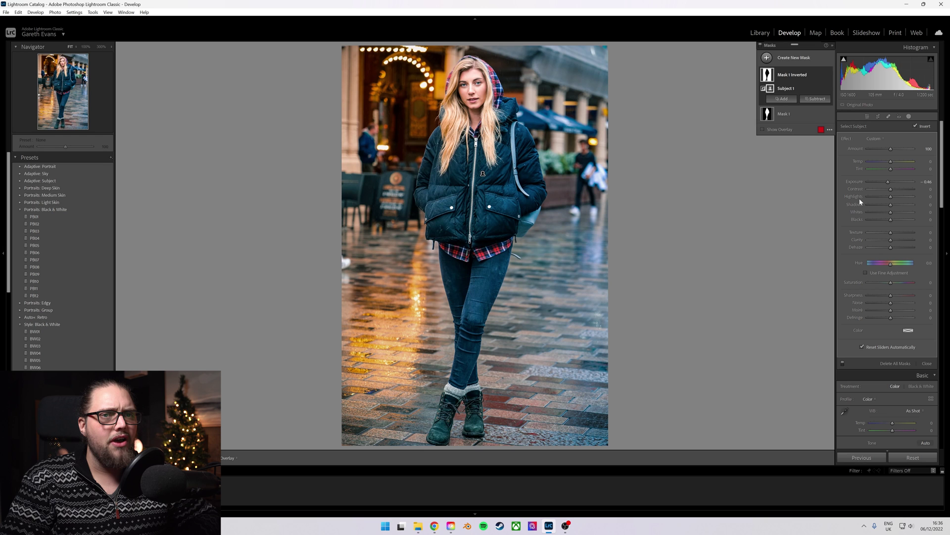
pyautogui.moveTo(890, 190); pyautogui.dragTo(868, 197)
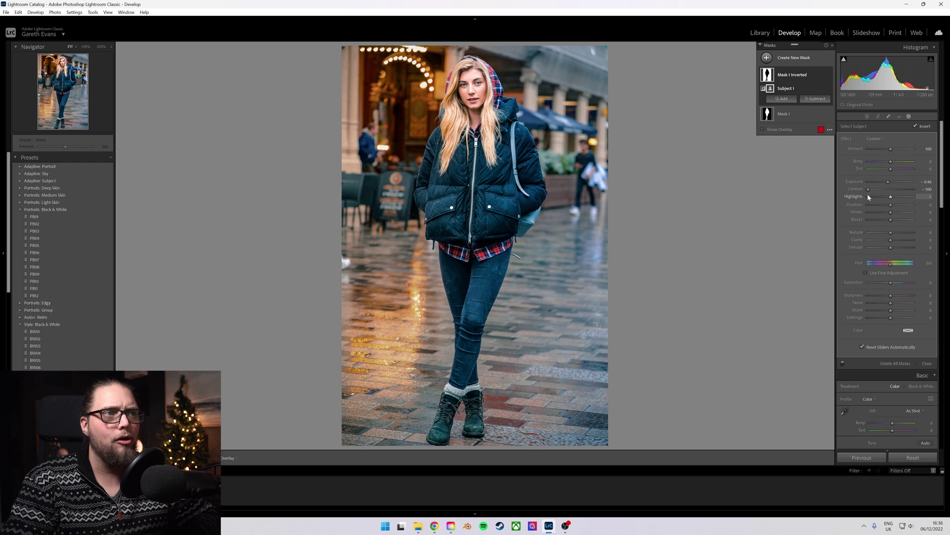
pyautogui.click(760, 46)
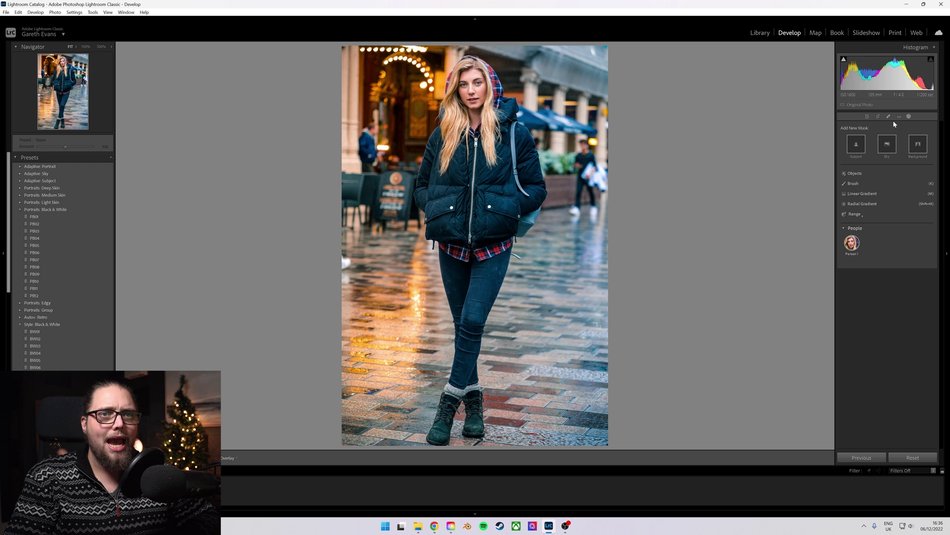
# Add a Background mask with lower exposure and saturation, toggling it off and on to compare
pyautogui.click(918, 145)
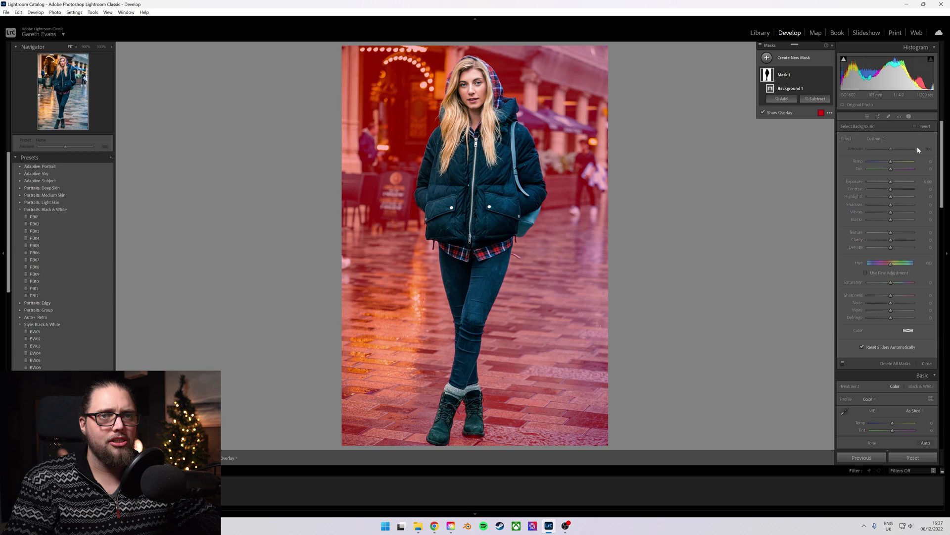
pyautogui.moveTo(891, 182); pyautogui.dragTo(886, 190)
pyautogui.moveTo(891, 282); pyautogui.dragTo(884, 285)
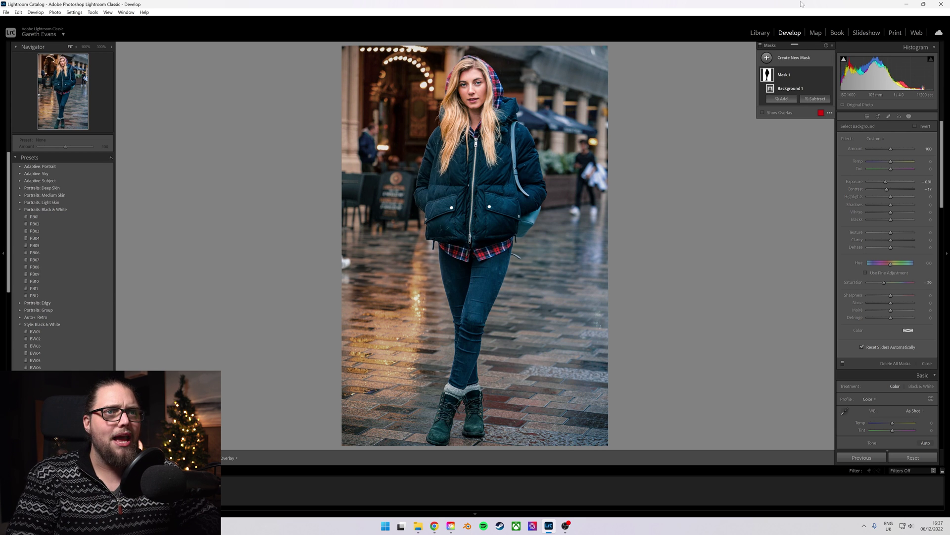
pyautogui.click(829, 75)
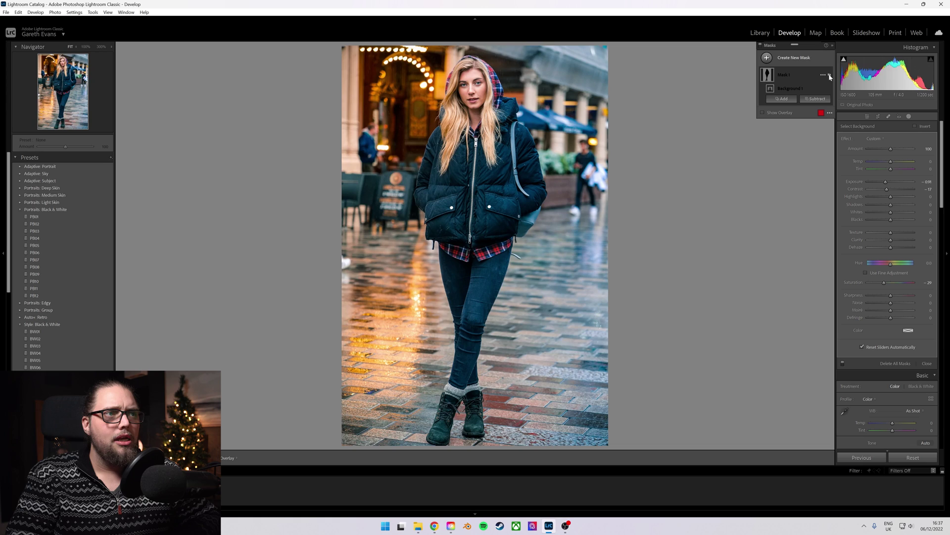
pyautogui.click(830, 76)
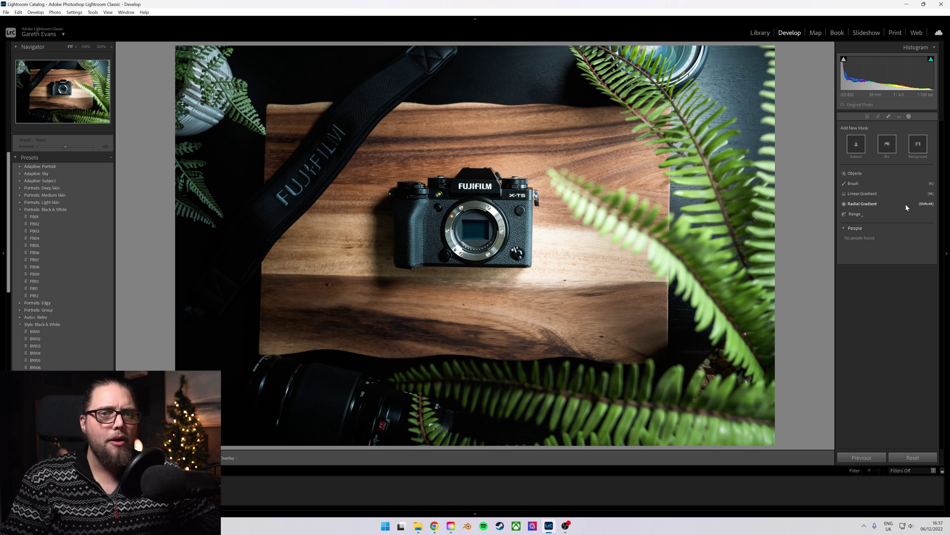
# Draw a radial gradient over the camera and reshape it into a larger circle around it
pyautogui.click(862, 203)
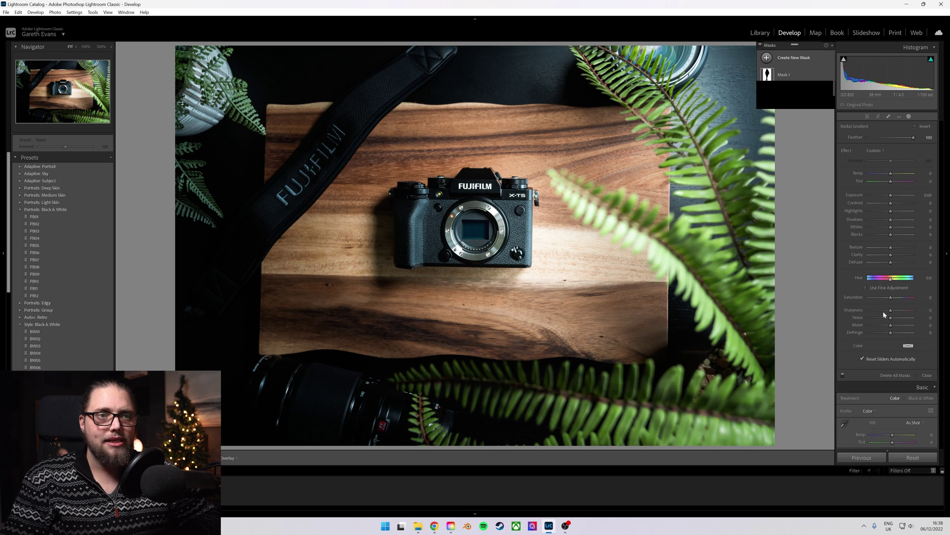
pyautogui.moveTo(455, 206); pyautogui.dragTo(526, 251)
pyautogui.moveTo(485, 214); pyautogui.dragTo(494, 230)
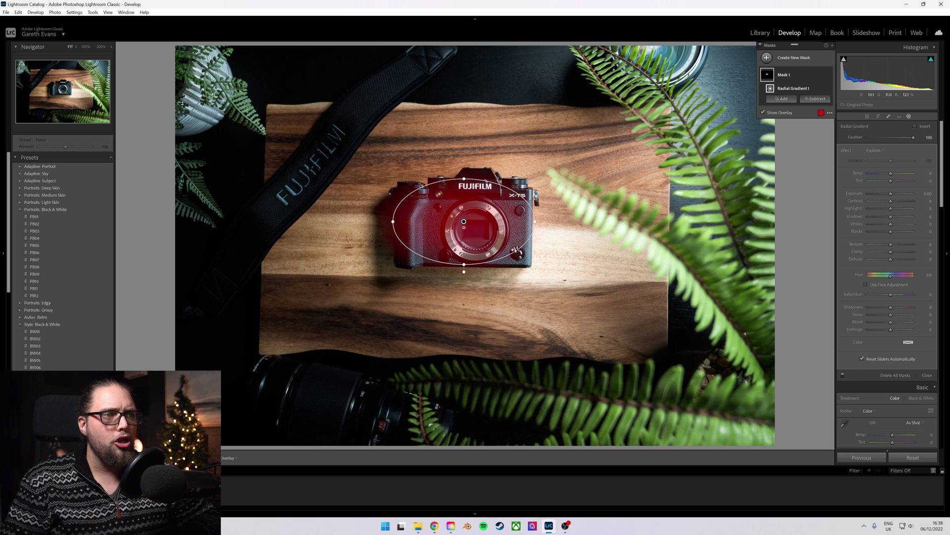
pyautogui.moveTo(464, 179); pyautogui.dragTo(463, 142)
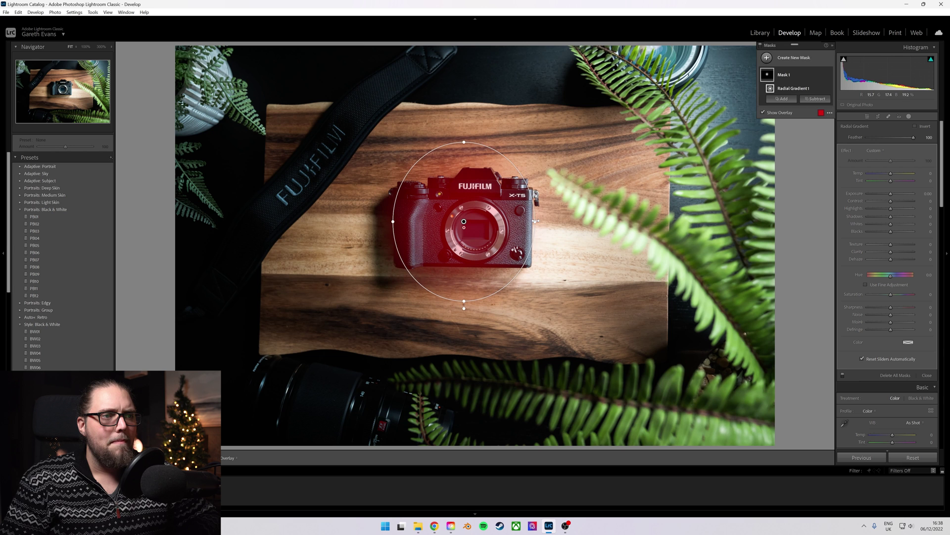
pyautogui.moveTo(535, 222); pyautogui.dragTo(551, 222)
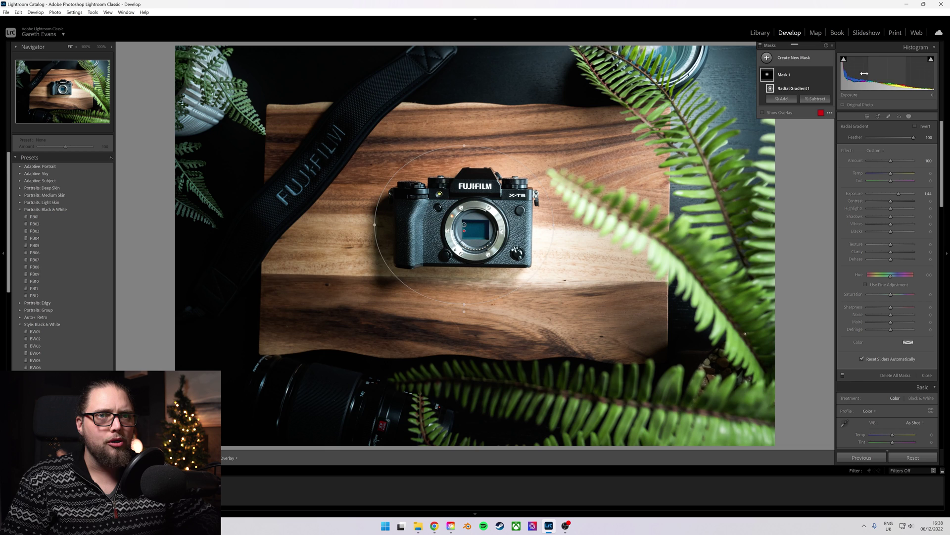
# Delete Mask 1 and draw a tighter radial gradient ellipse over the camera body
pyautogui.rightClick(820, 76)
pyautogui.click(859, 142)
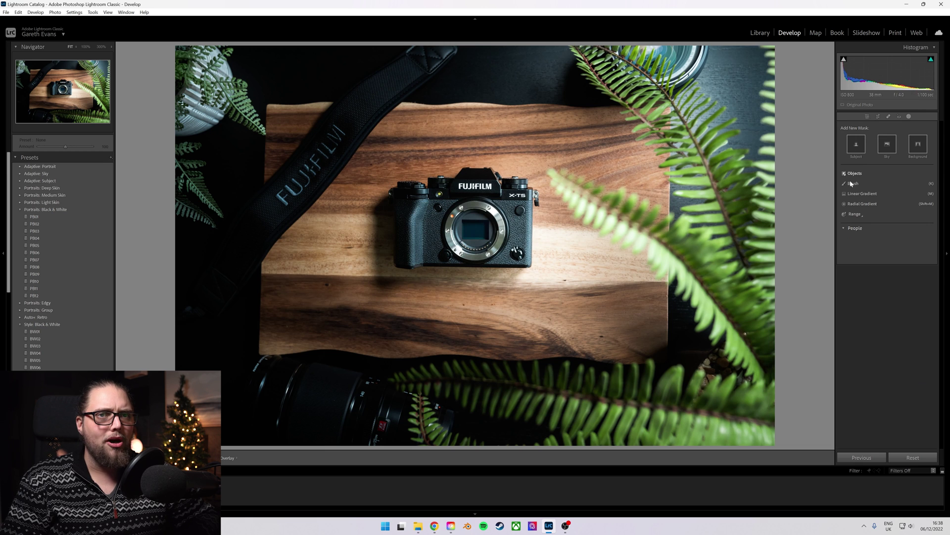
pyautogui.click(876, 204)
pyautogui.moveTo(434, 203); pyautogui.dragTo(460, 205)
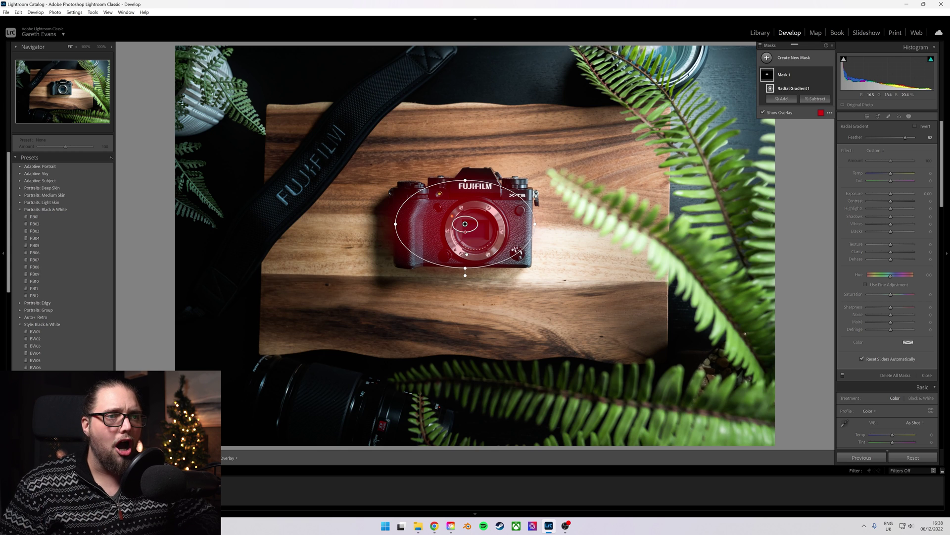
# Raise the gradient's Exposure to 1.26 and toggle Mask 1 off and on to compare
pyautogui.moveTo(891, 193); pyautogui.dragTo(898, 195)
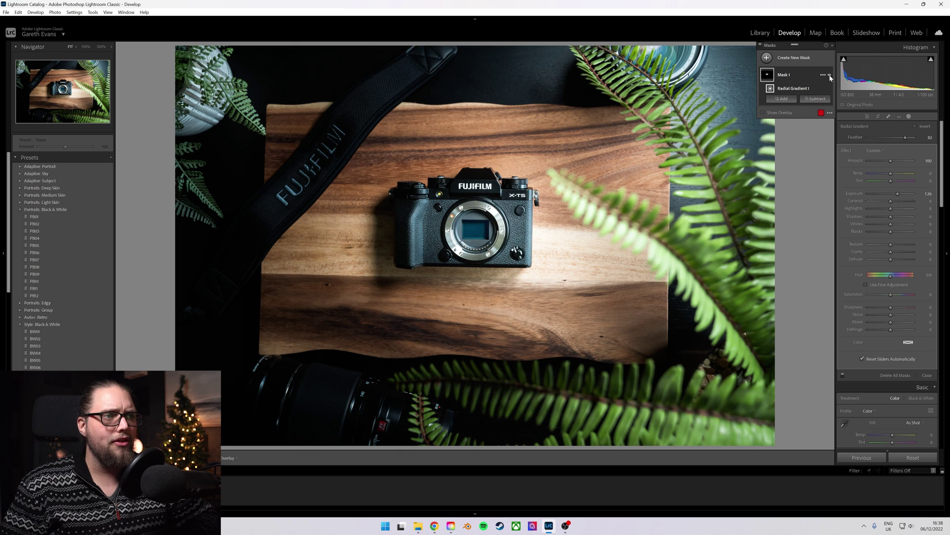
pyautogui.click(830, 77)
pyautogui.click(830, 76)
pyautogui.click(830, 76)
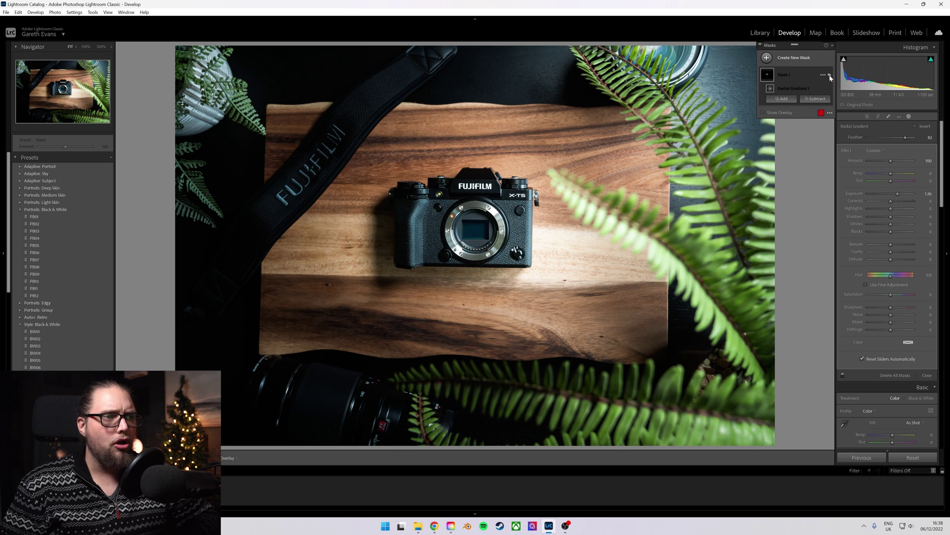
pyautogui.click(831, 76)
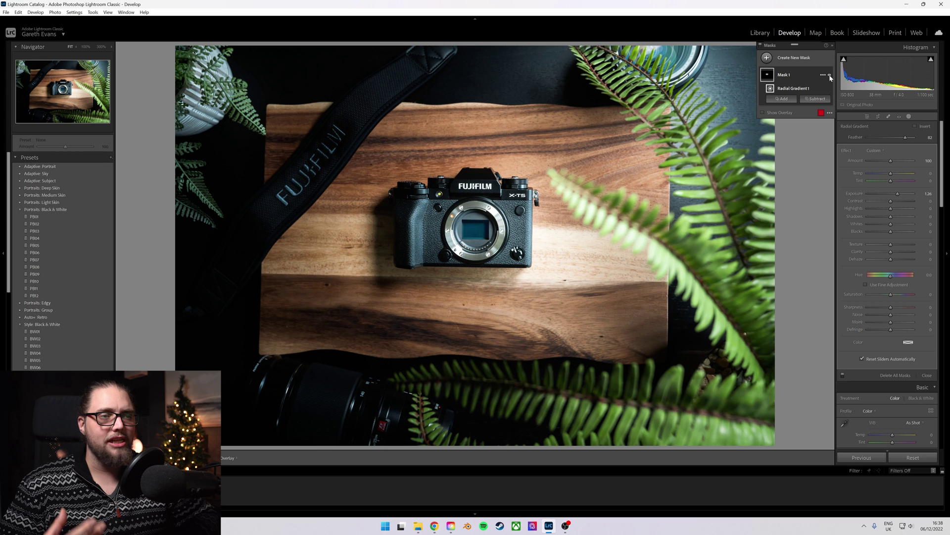